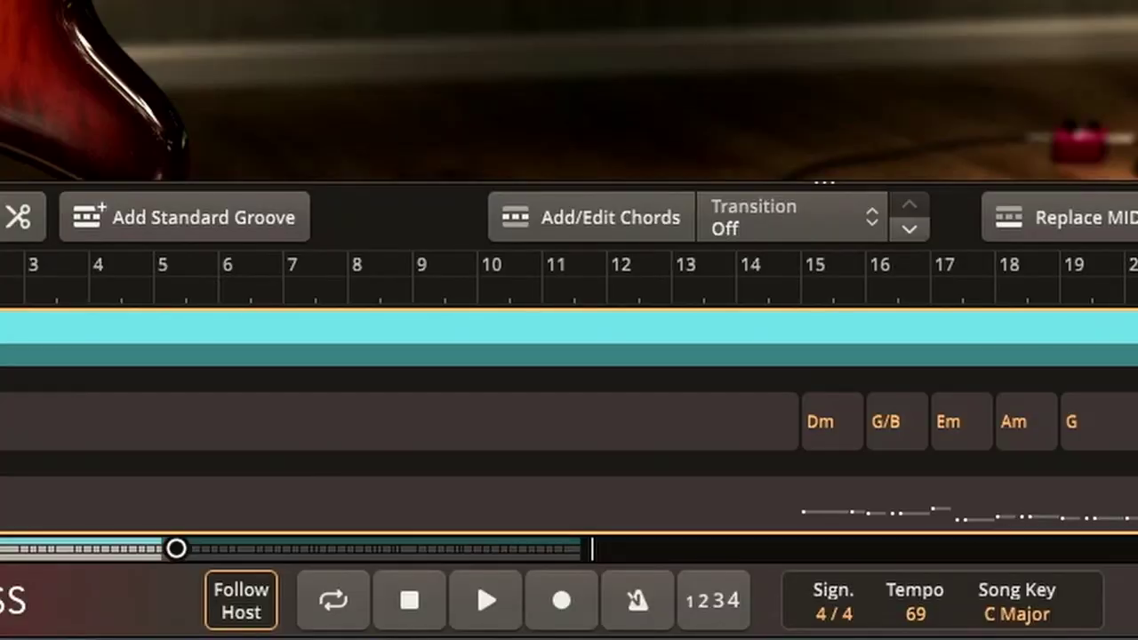
Step: Open the time signature editor and insert a time signature change at bar 9
left_click(412, 286)
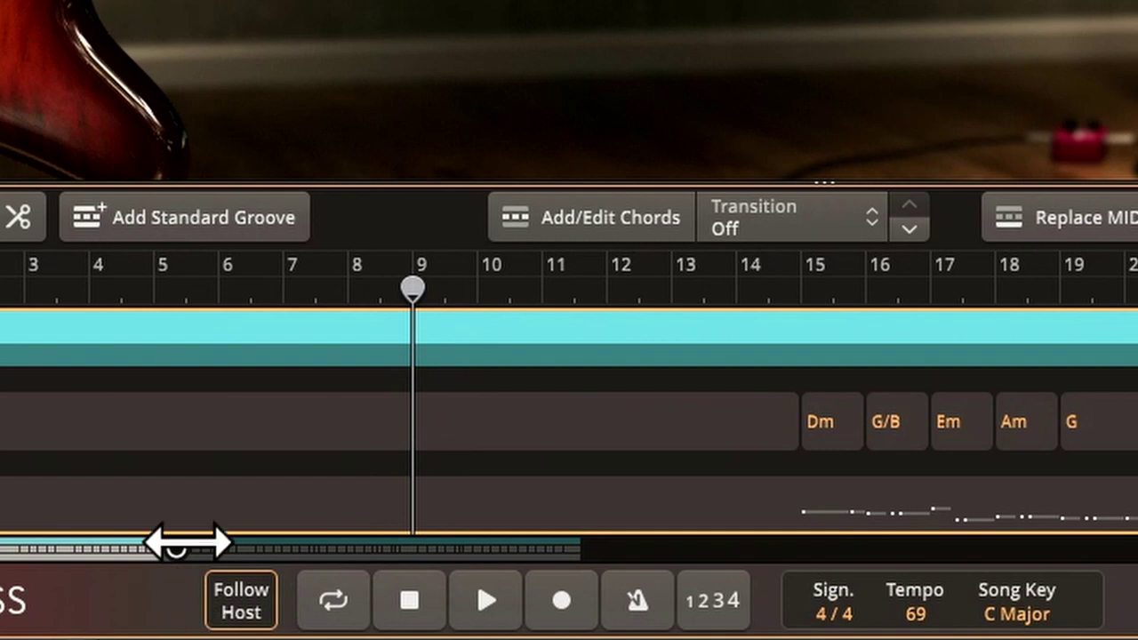
left_click_drag(187, 542, 42, 545)
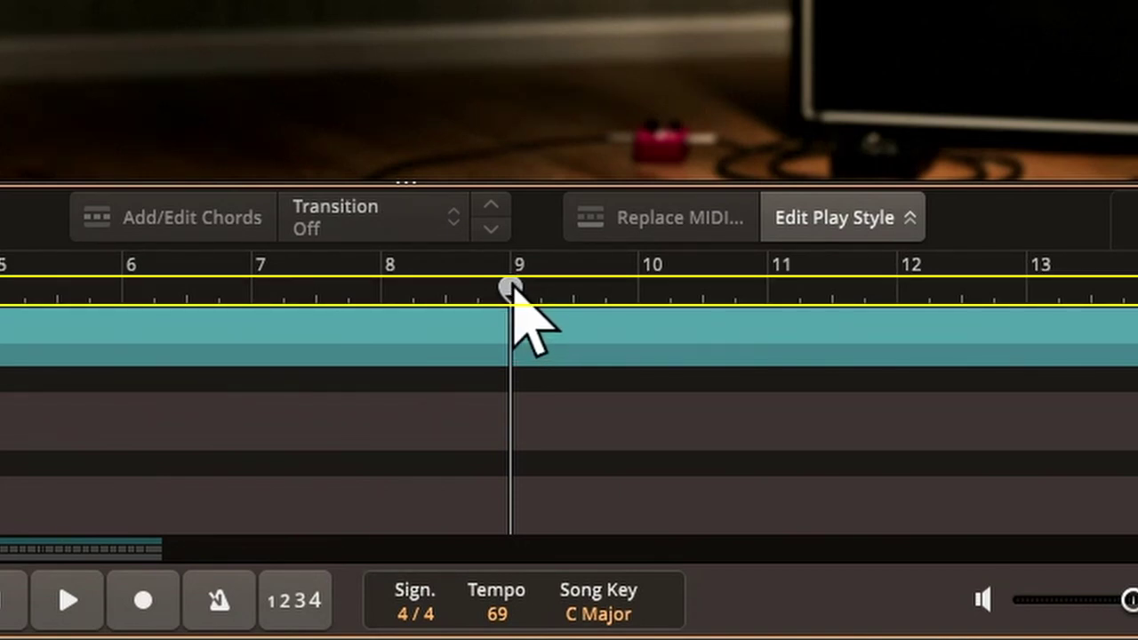
right_click(513, 287)
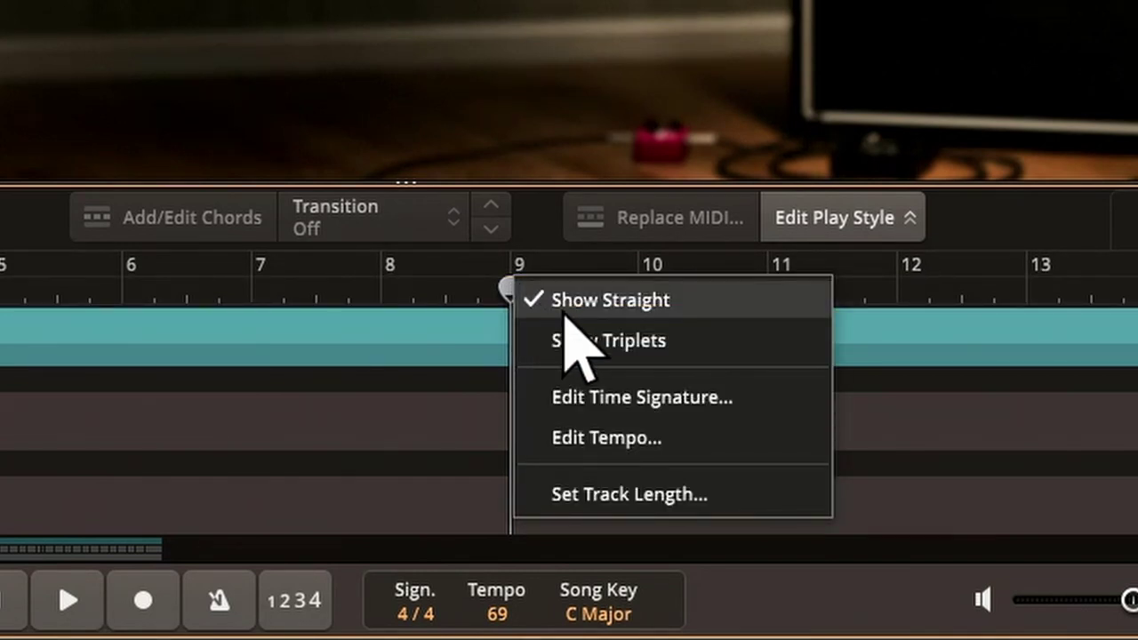
left_click(622, 410)
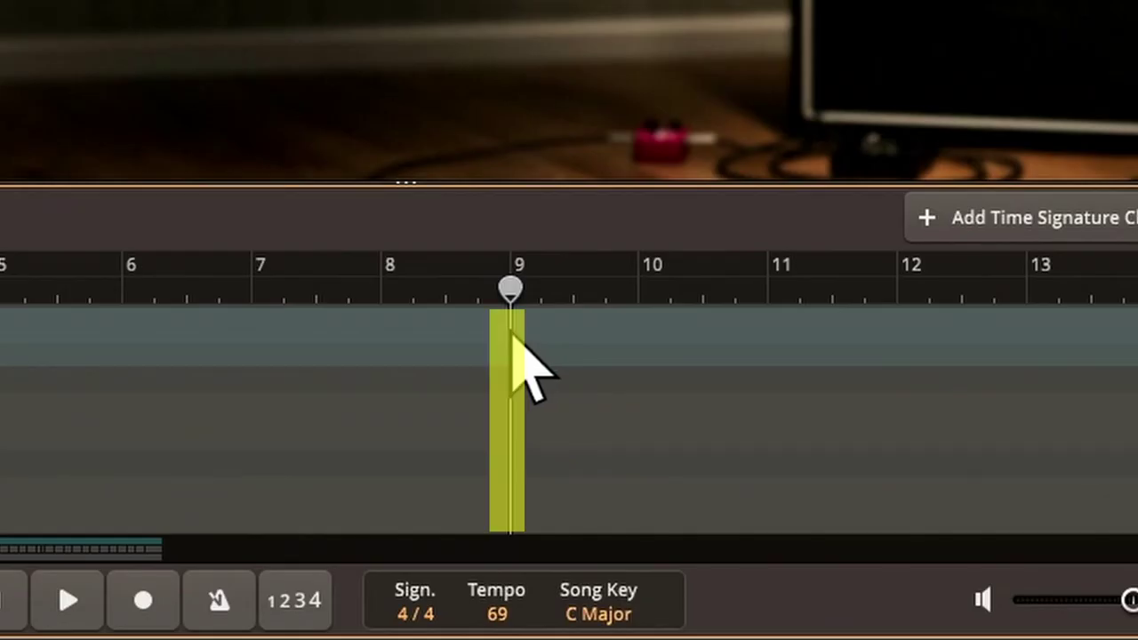
left_click(513, 364)
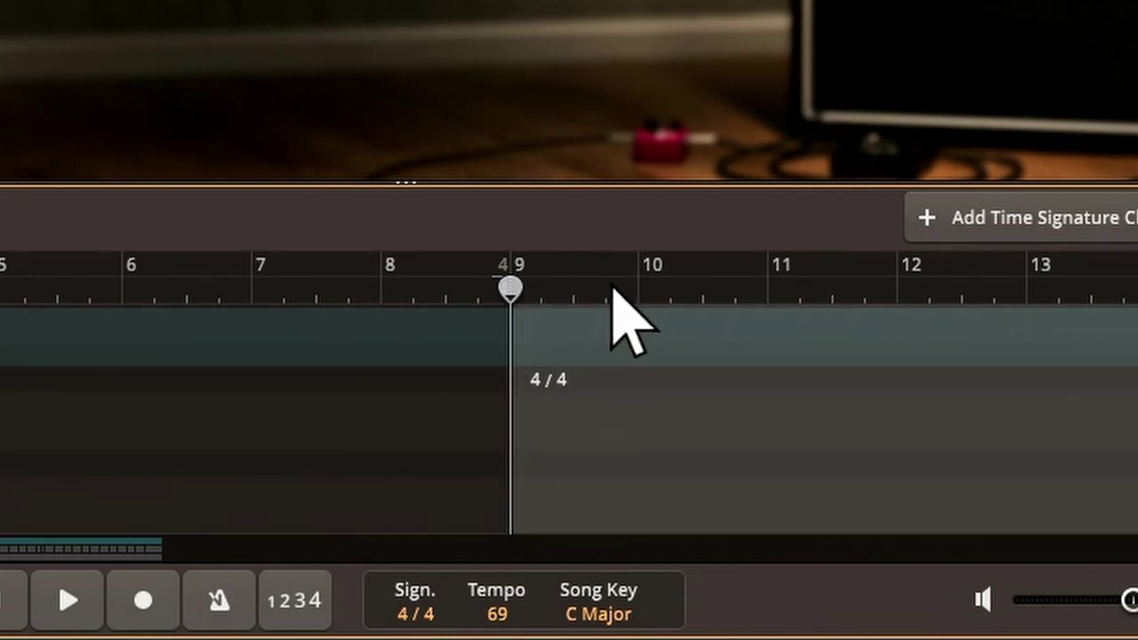
Step: Set the time signature at bar 9 to 3/4
left_click(560, 382)
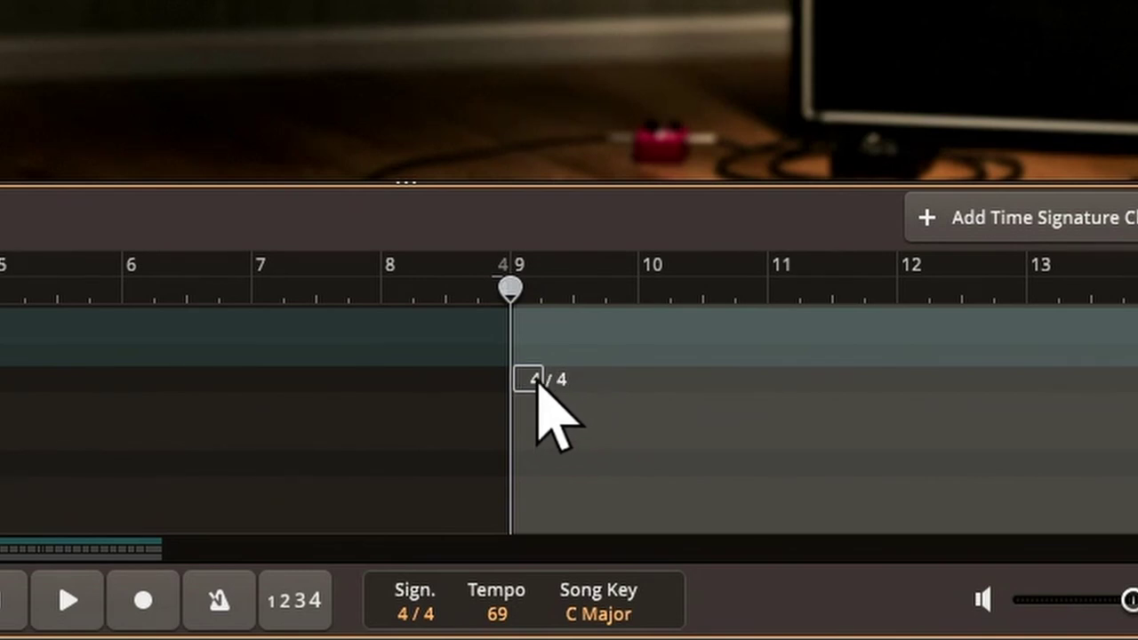
left_click(538, 385)
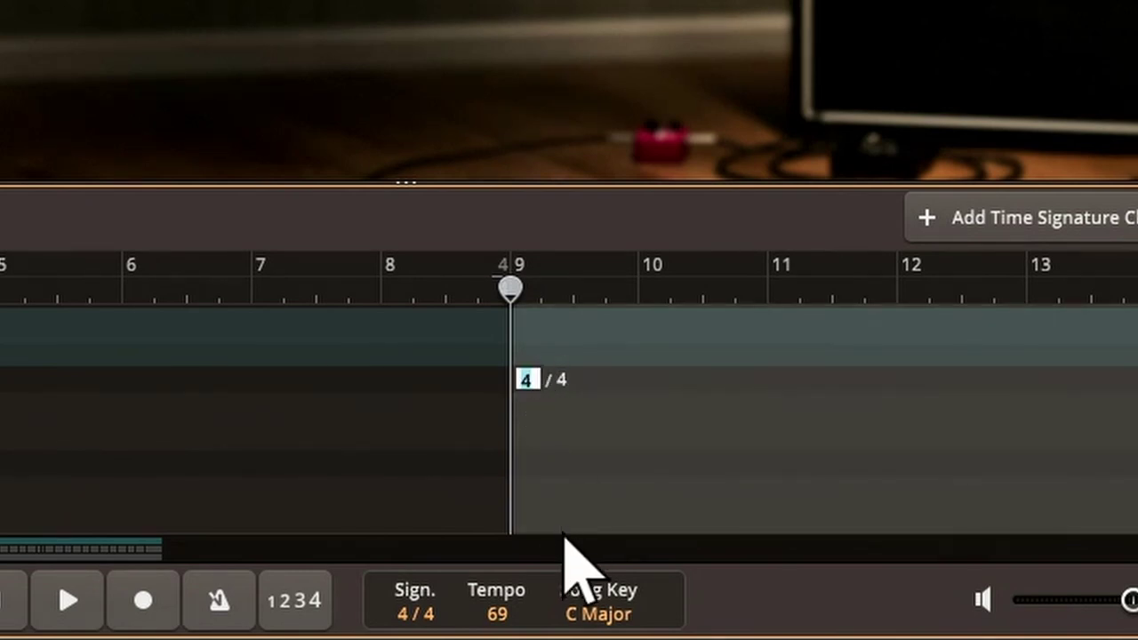
type("3")
key("Return")
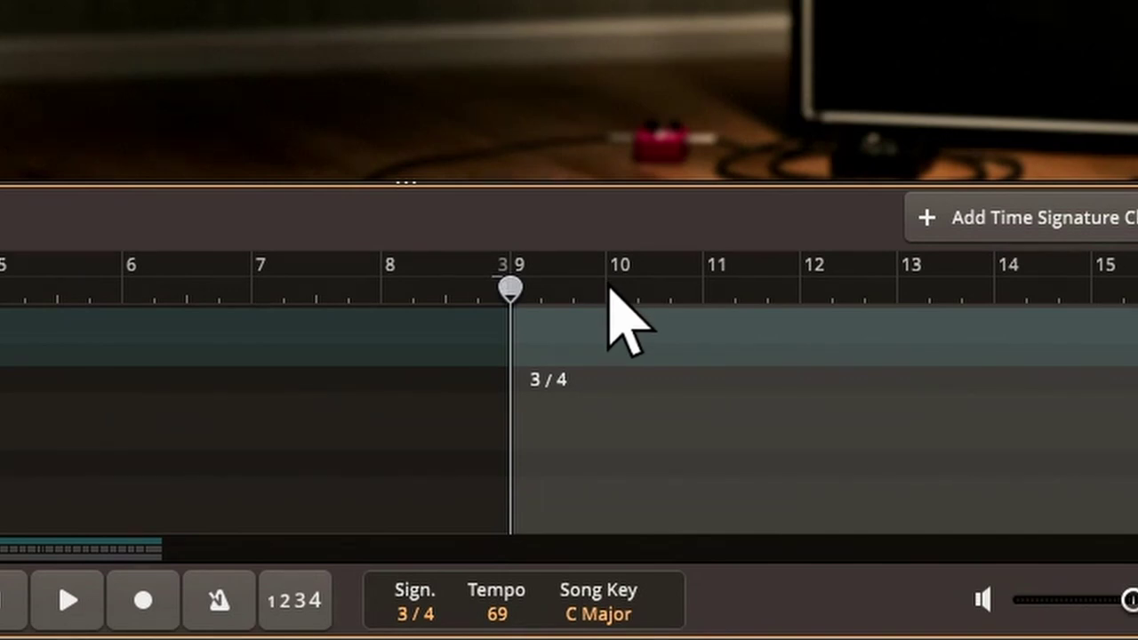
Step: Insert a time signature change at bar 10 and set it to 4/4
left_click_drag(610, 286, 175, 322)
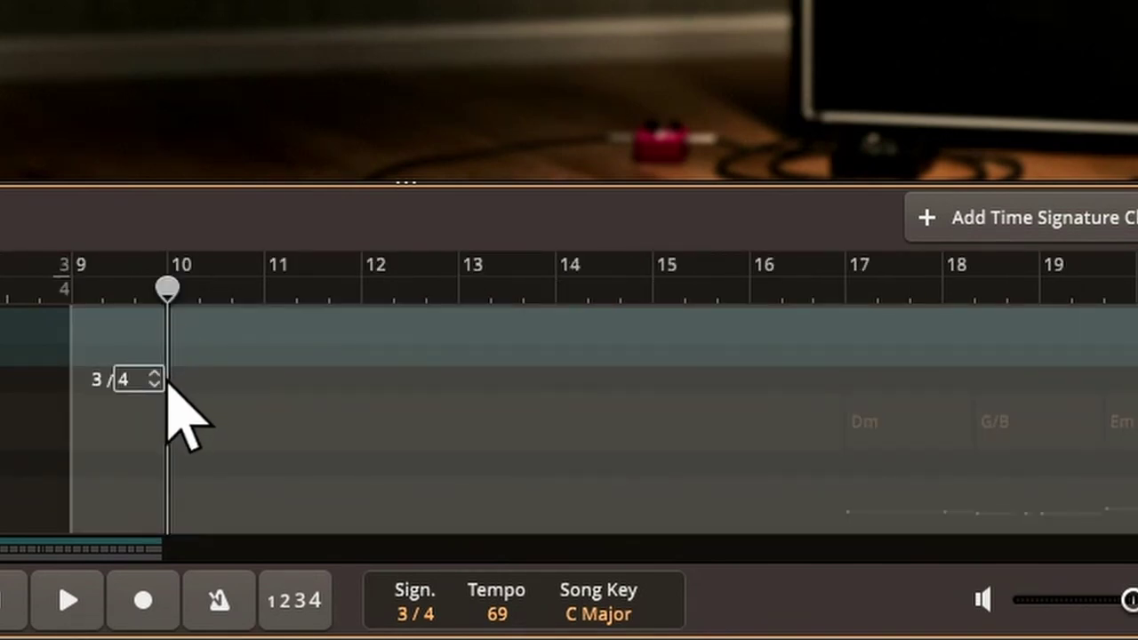
left_click(173, 338)
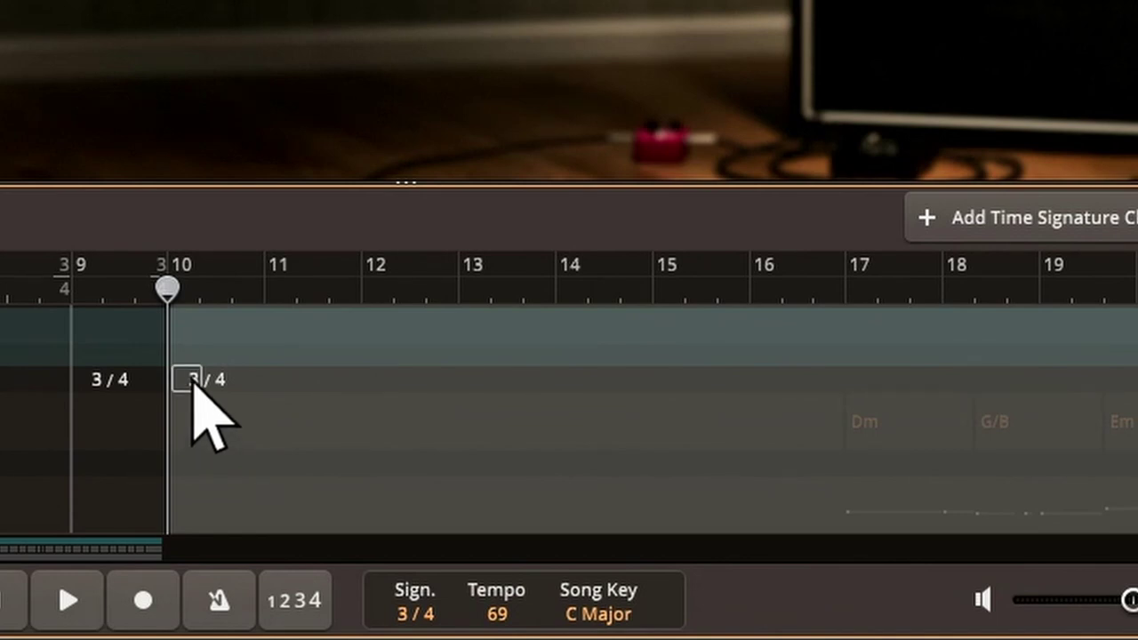
left_click(197, 379)
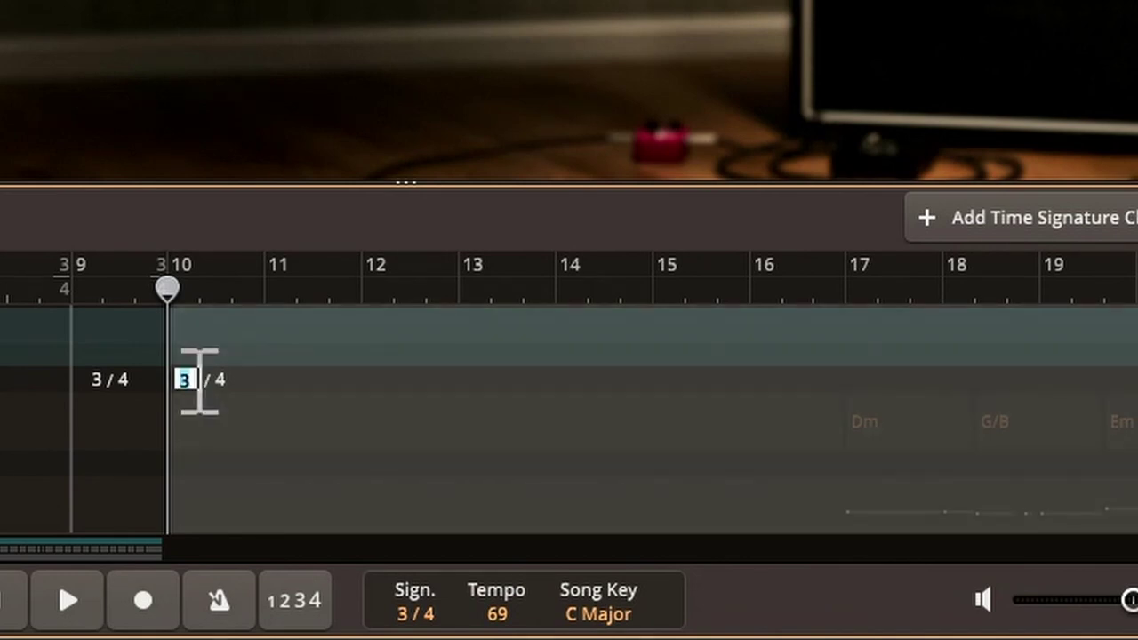
type("4")
key("Return")
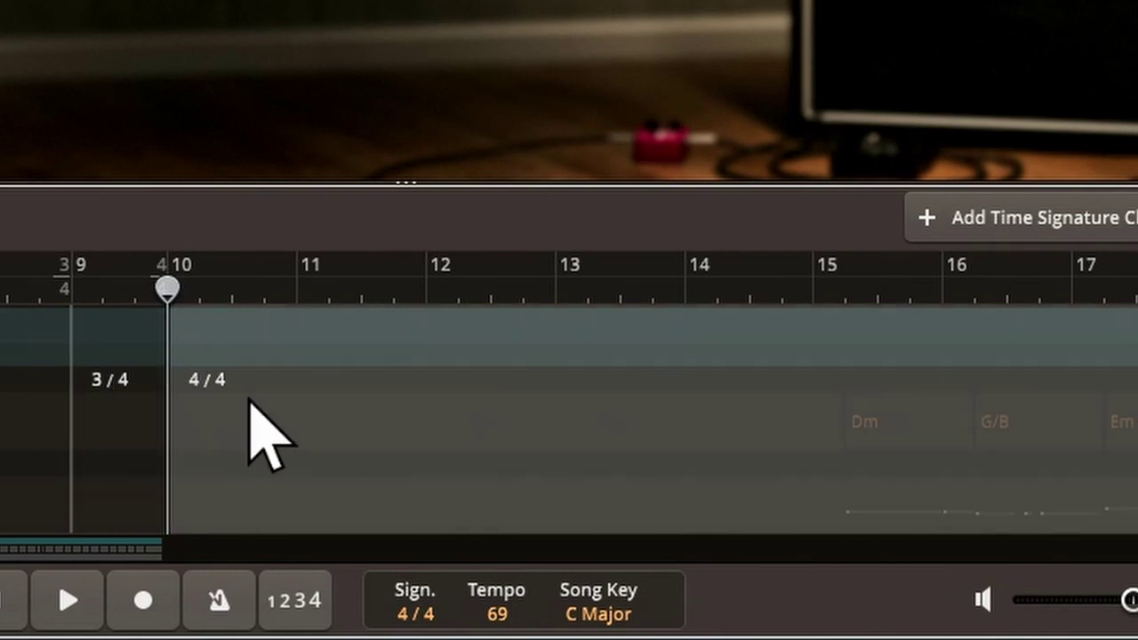
Step: Insert a time signature change at bar 11 and set it to 6/8
left_click(302, 343)
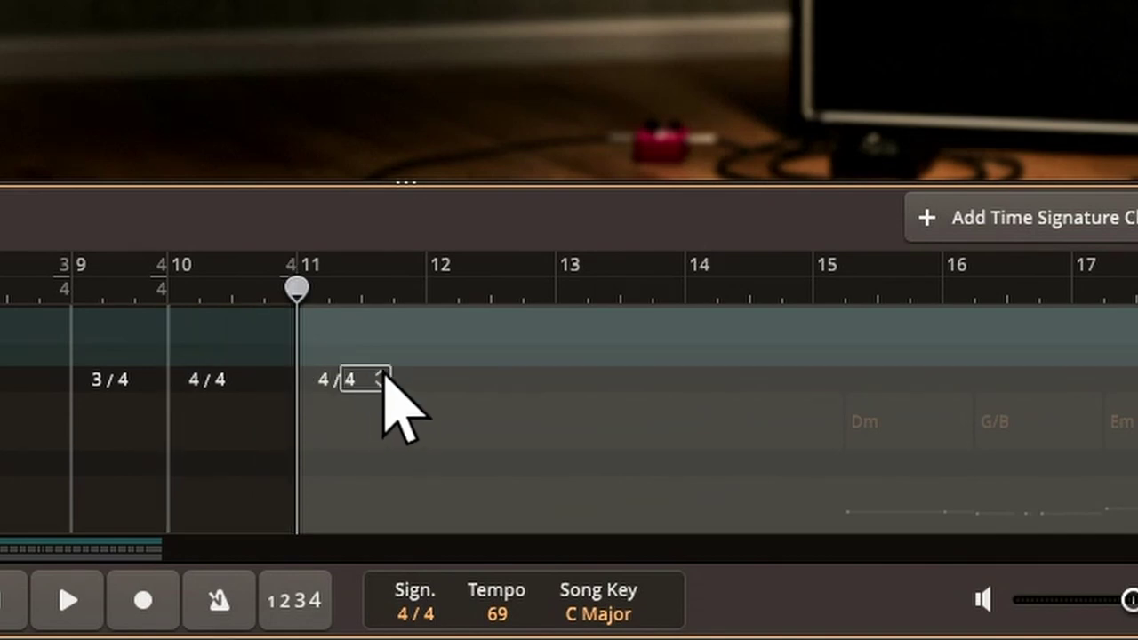
left_click(384, 375)
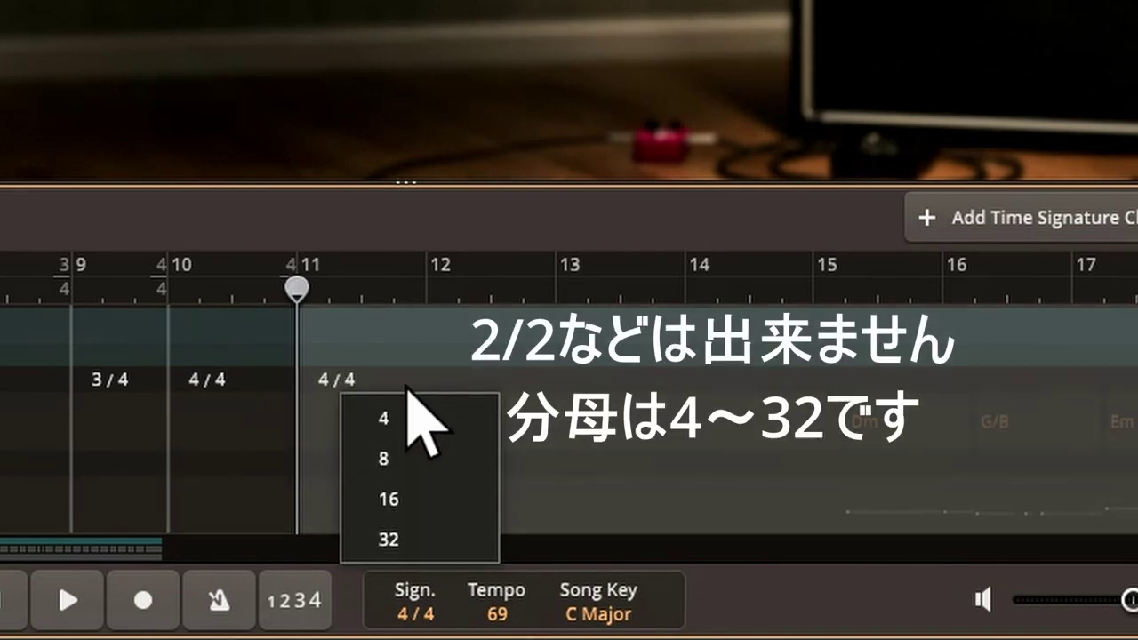
left_click(397, 455)
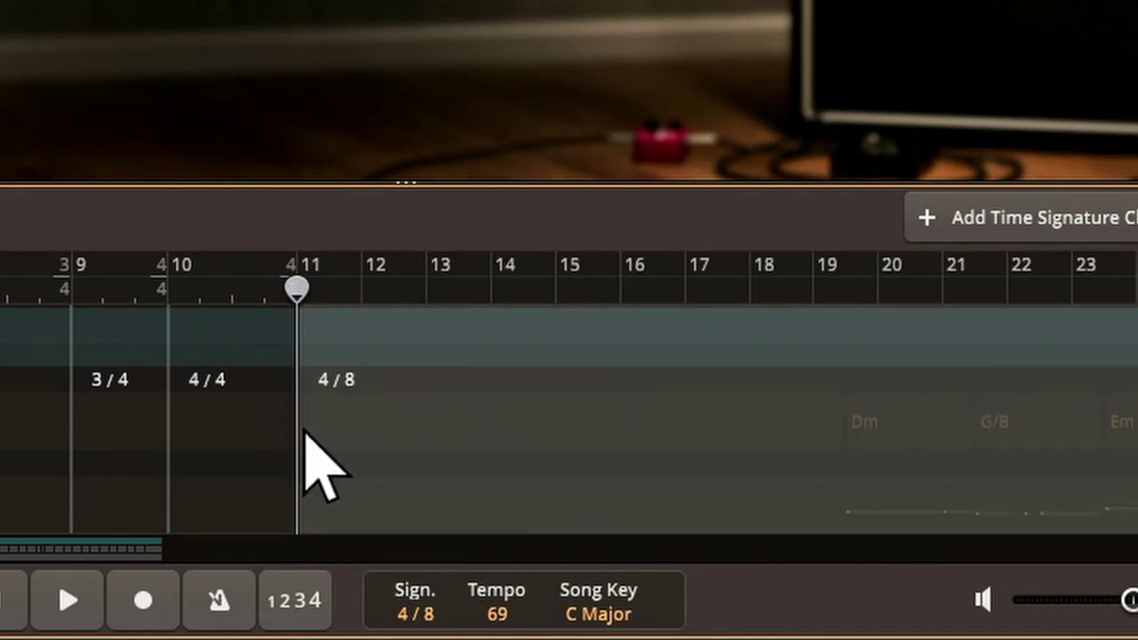
left_click(317, 381)
type("6")
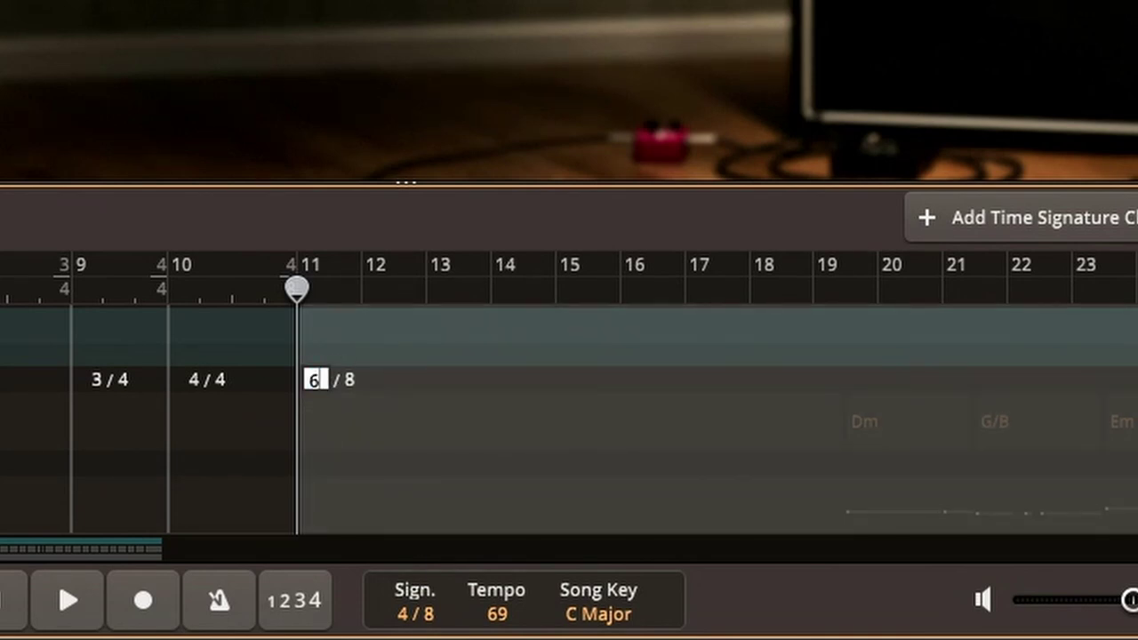
key("Return")
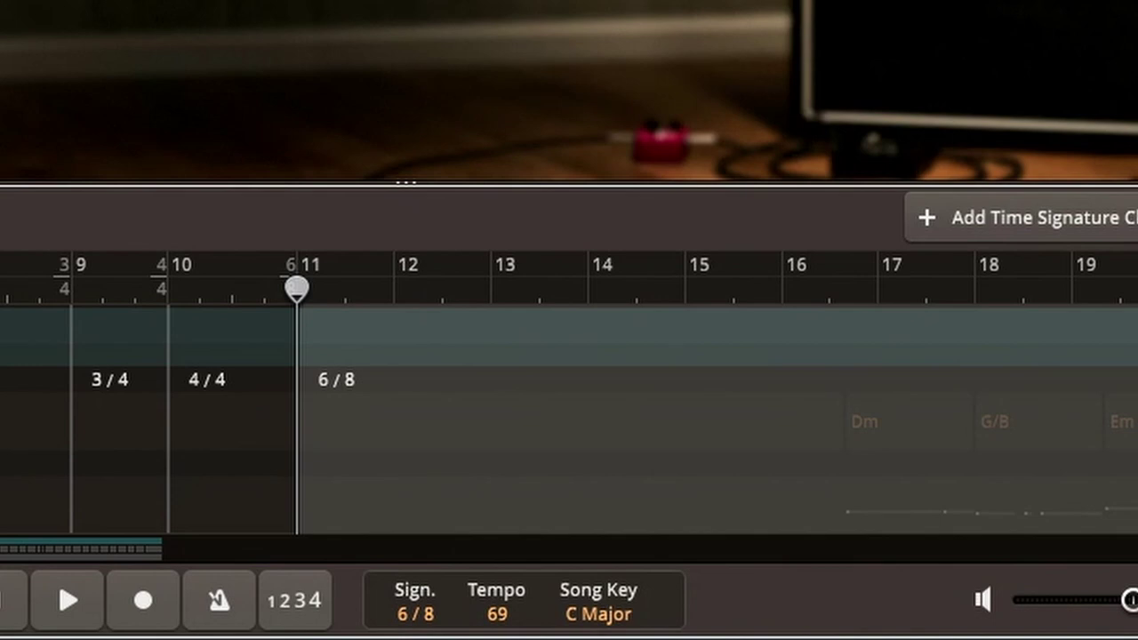
Step: Add another time signature change at bar 13
left_click(376, 386)
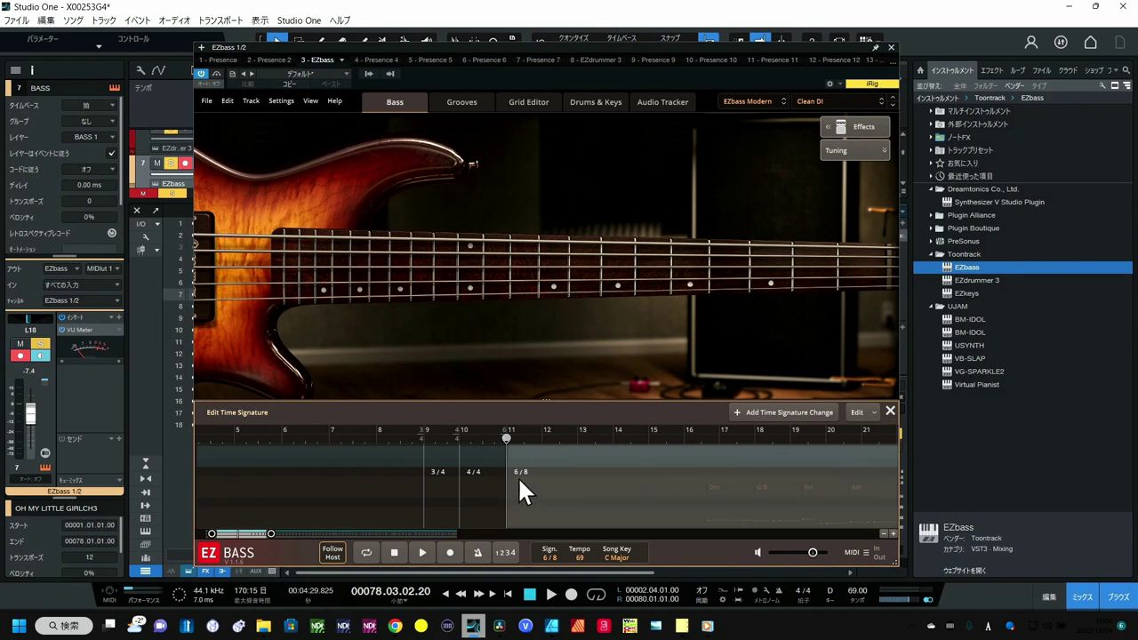
left_click(579, 438)
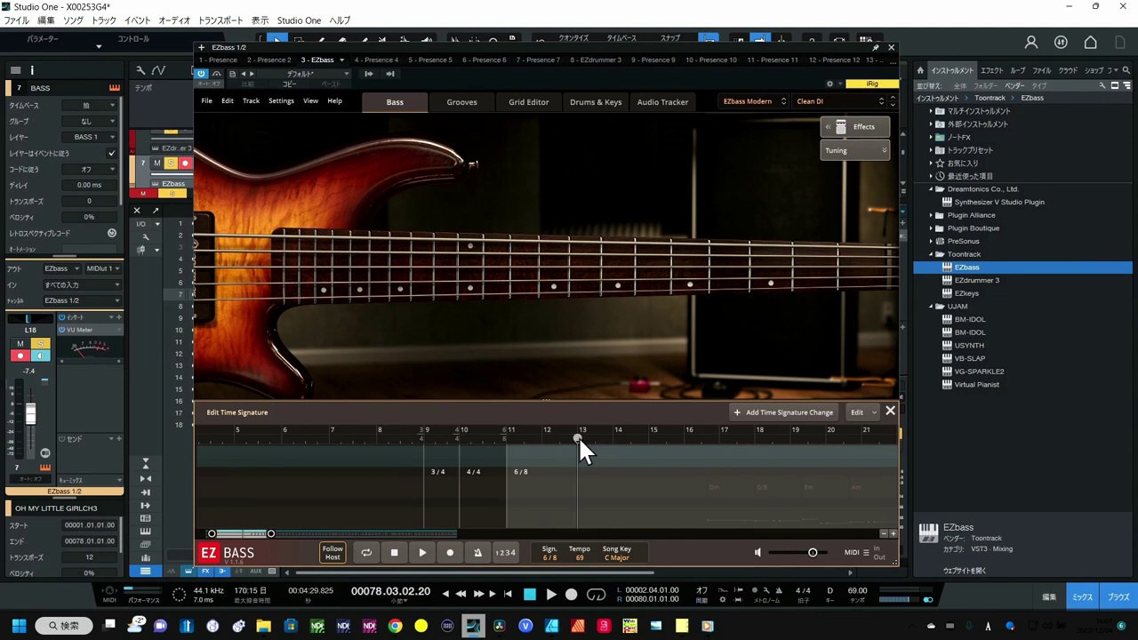
left_click(779, 412)
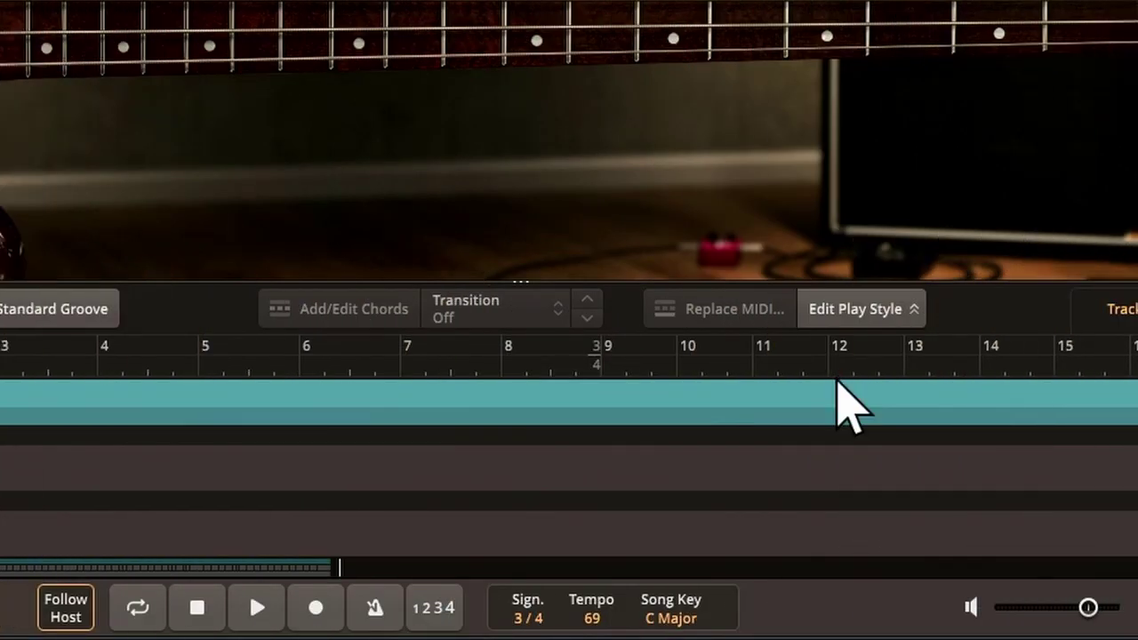
Step: Open the tempo editor and add a tempo increase at bar 12 and a tempo decrease at bar 13
left_click(833, 372)
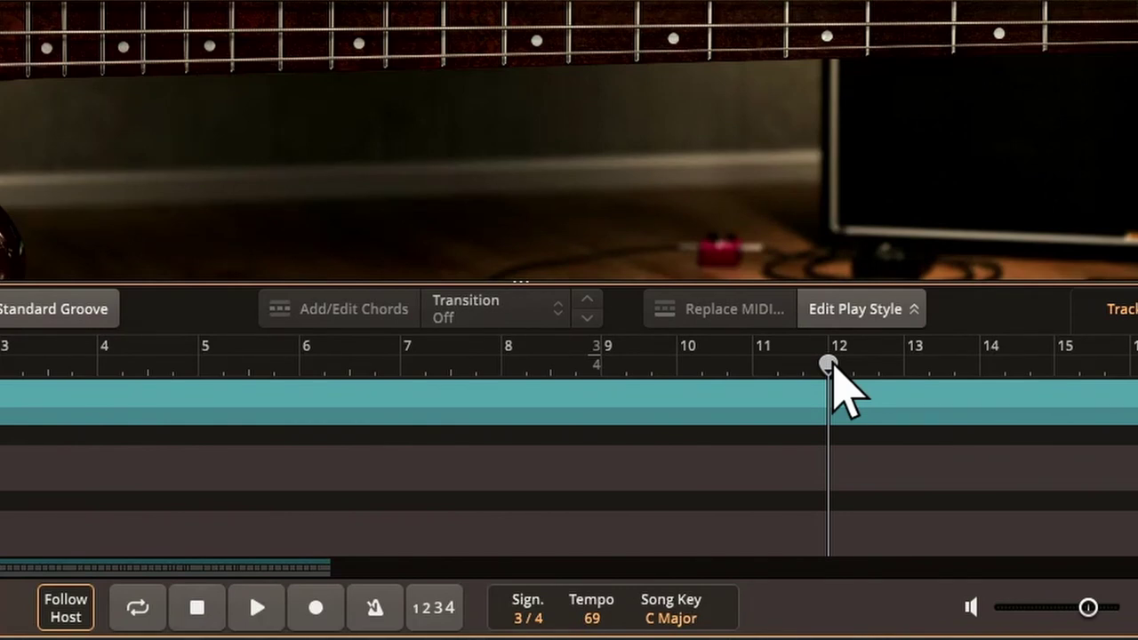
right_click(843, 391)
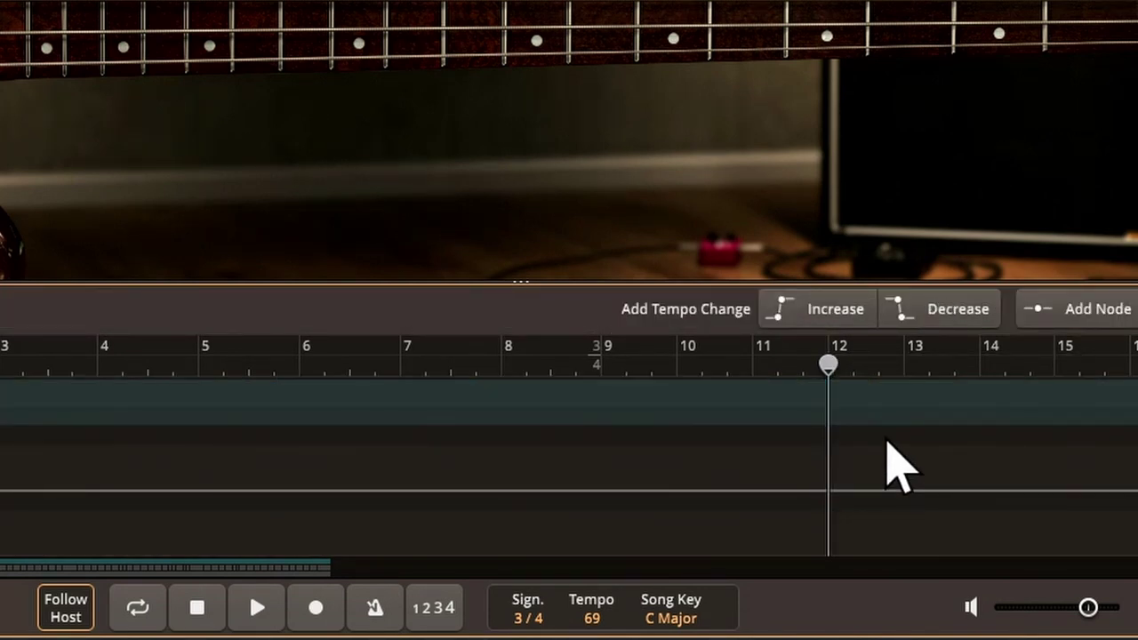
left_click(806, 317)
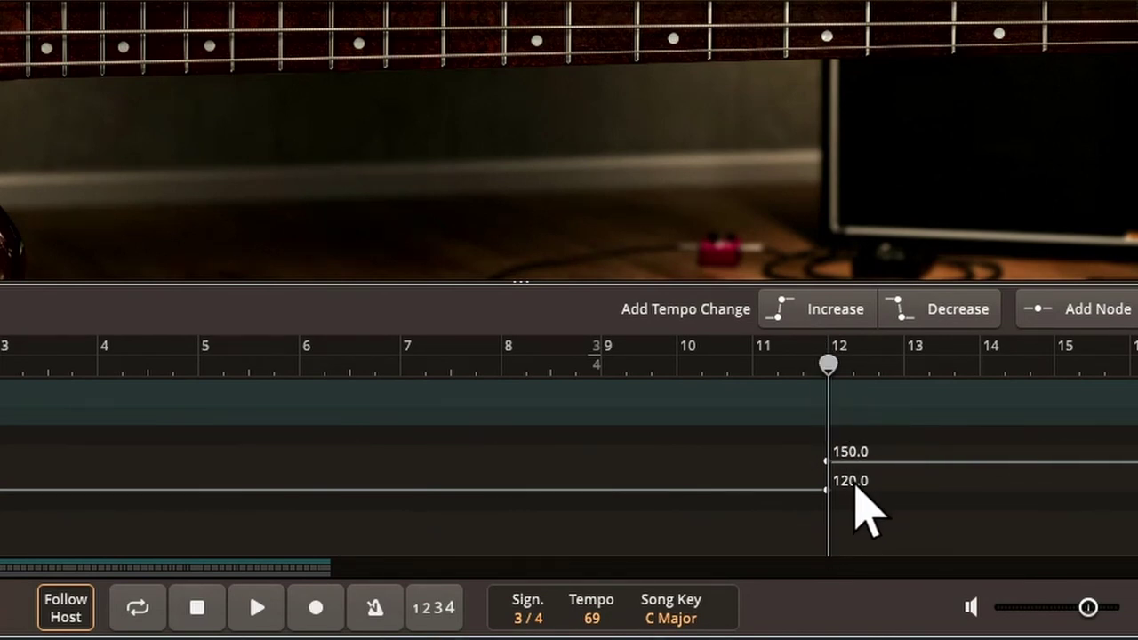
left_click(904, 364)
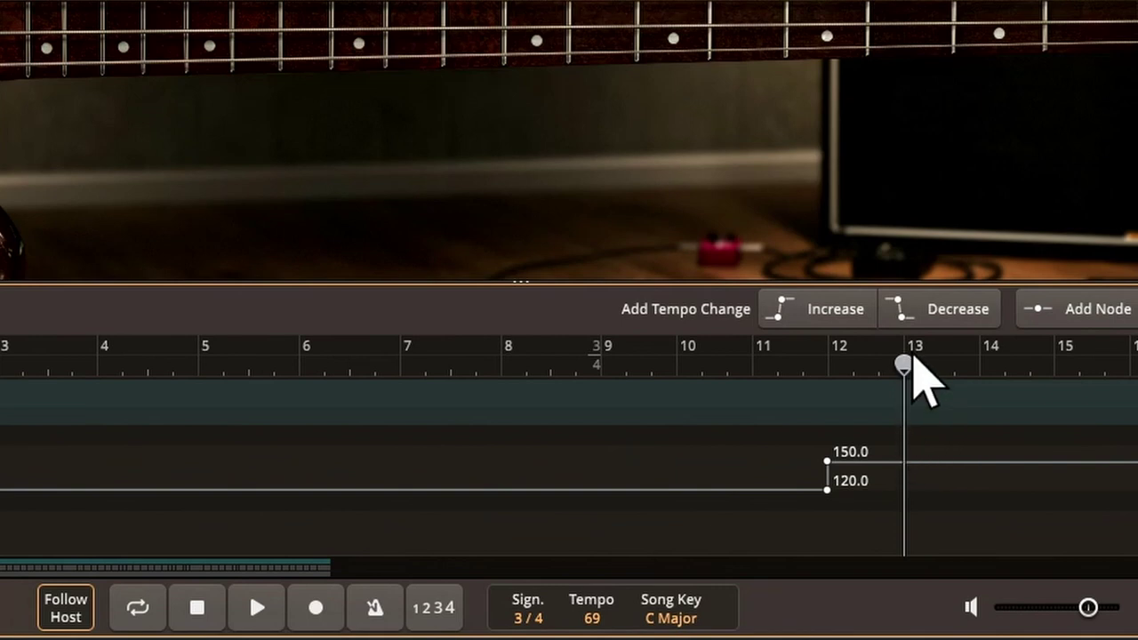
left_click(943, 315)
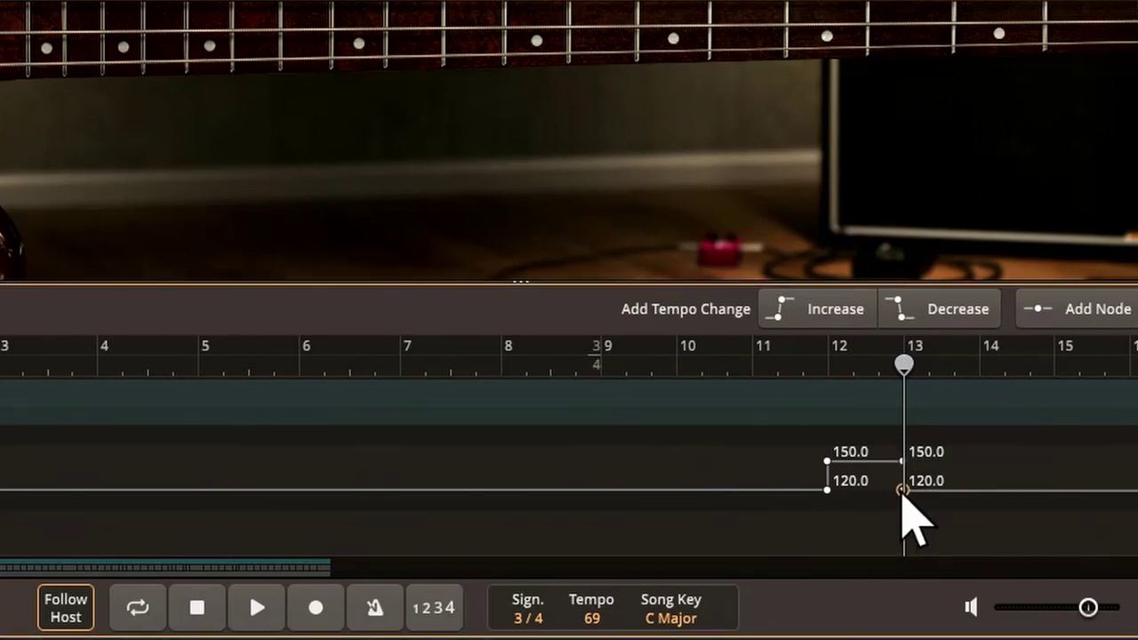
Step: Set the upper tempo nodes at bars 12 and 13 to 166 and the lower node at bar 13 to 103, and close the editor
left_click_drag(902, 490, 903, 506)
left_click_drag(827, 461, 826, 445)
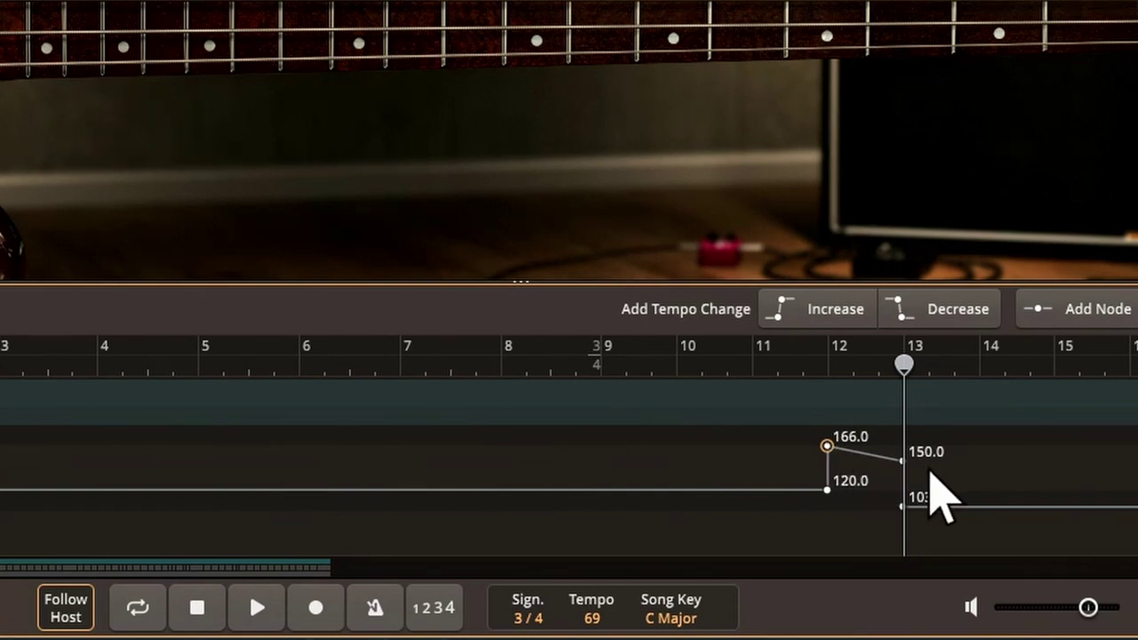
double_click(905, 461)
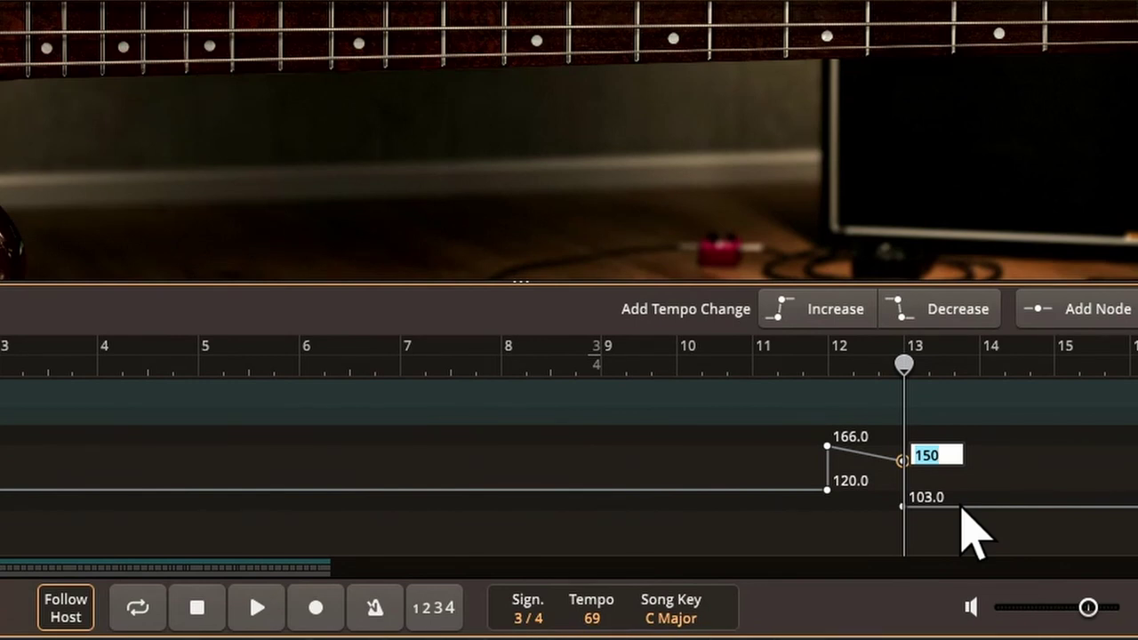
type("166")
key("Return")
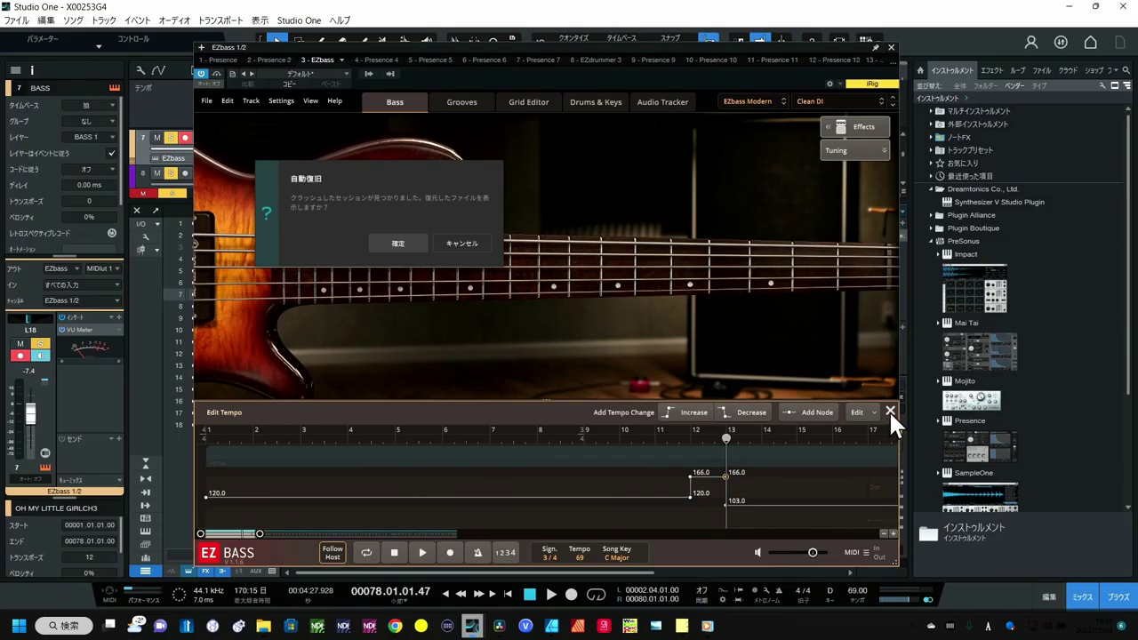
left_click(889, 410)
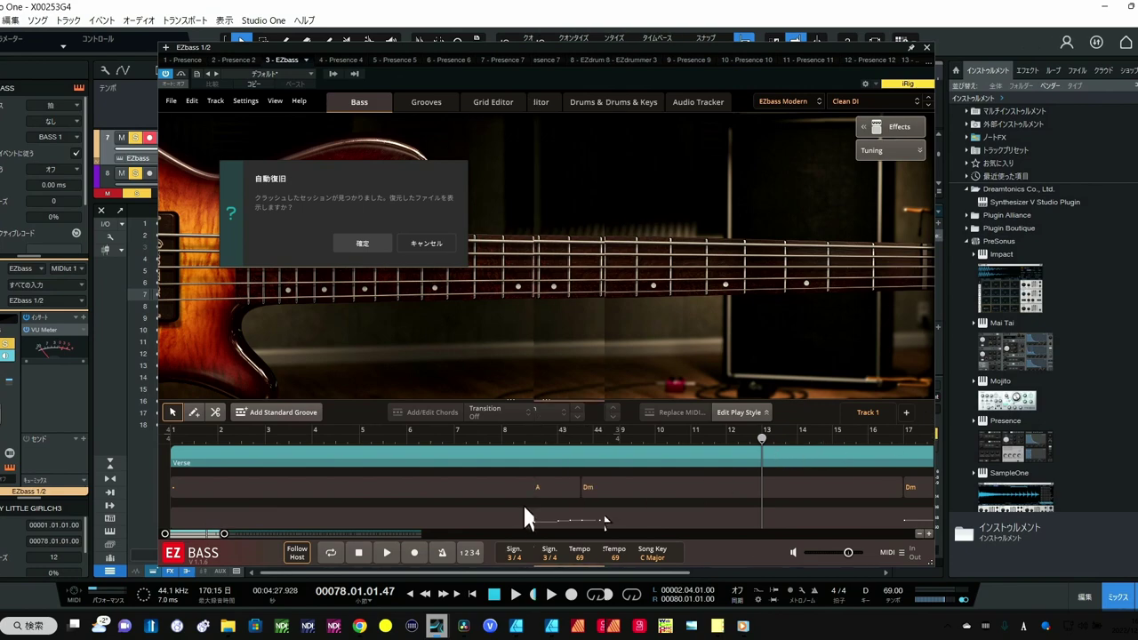
Step: Preview replacing the MIDI of the Verse song block with the Verse 01 groove, and discard the changes
left_click_drag(230, 534, 299, 536)
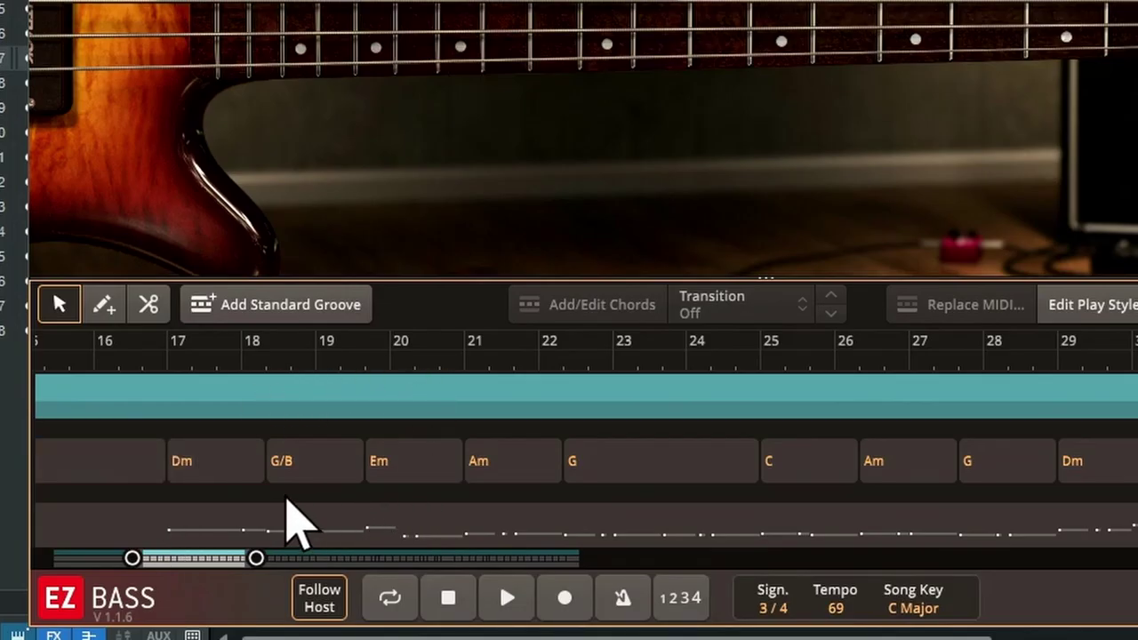
left_click(430, 402)
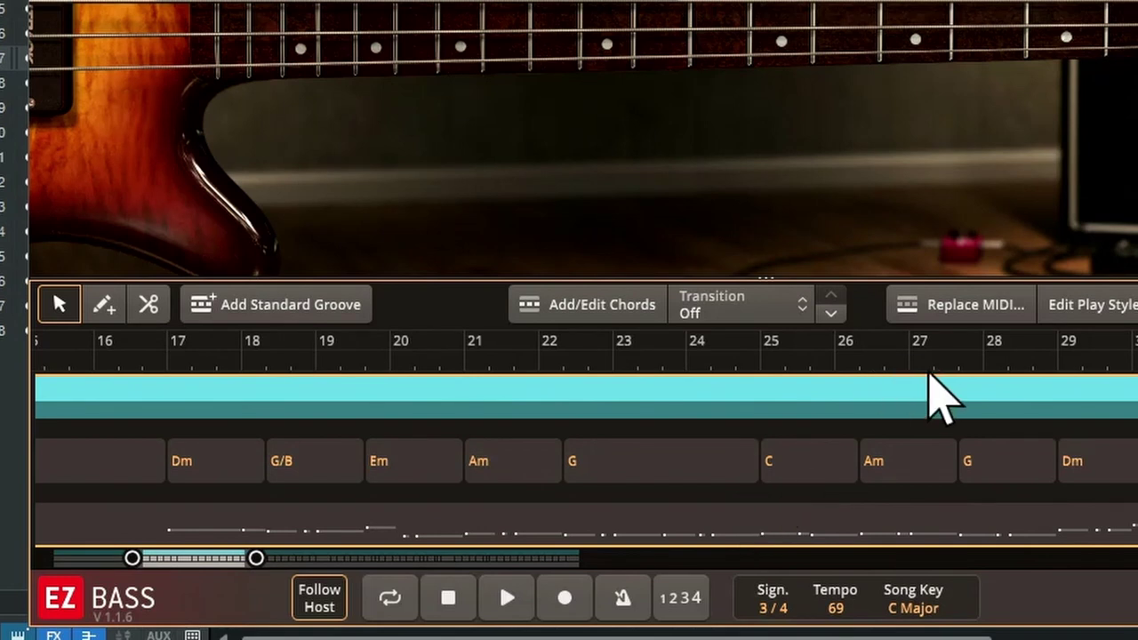
left_click(983, 322)
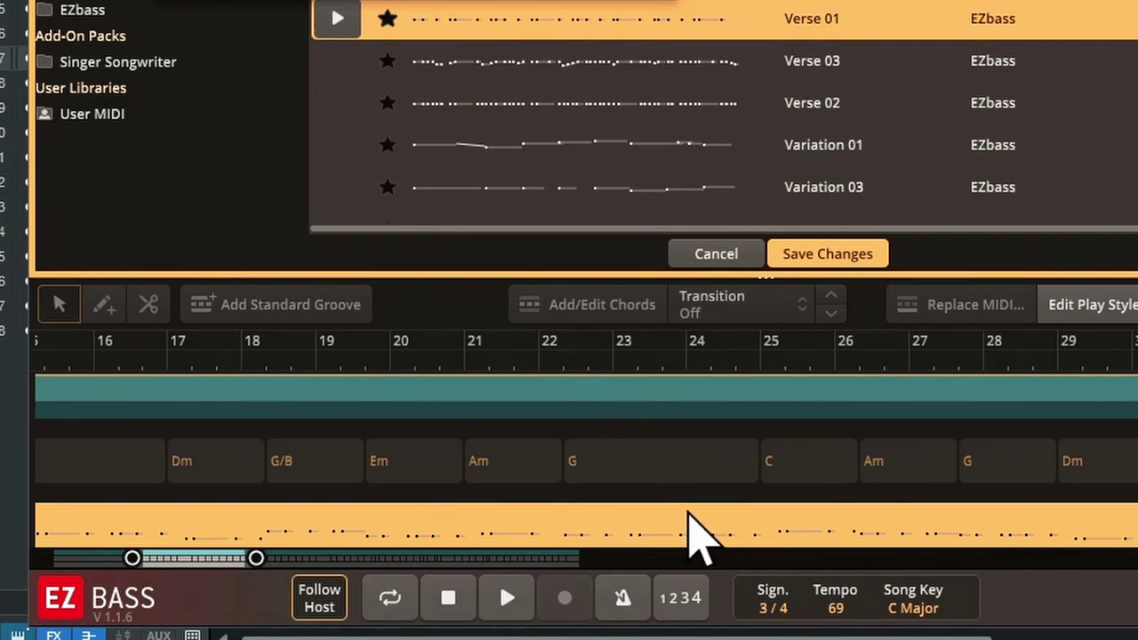
left_click(731, 255)
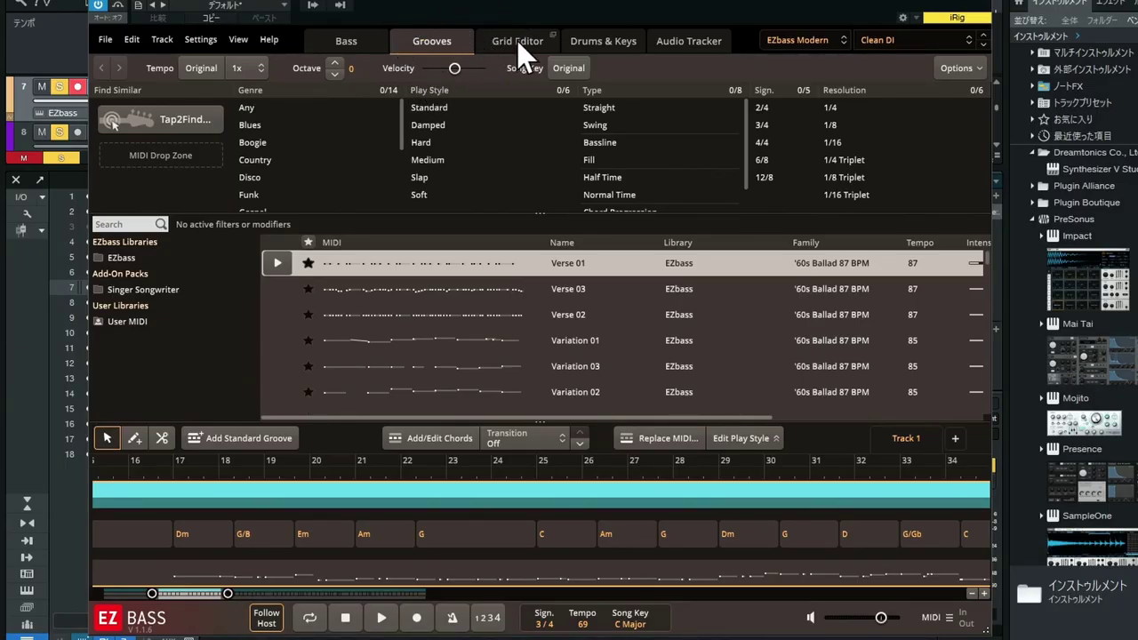
left_click(516, 41)
left_click(430, 42)
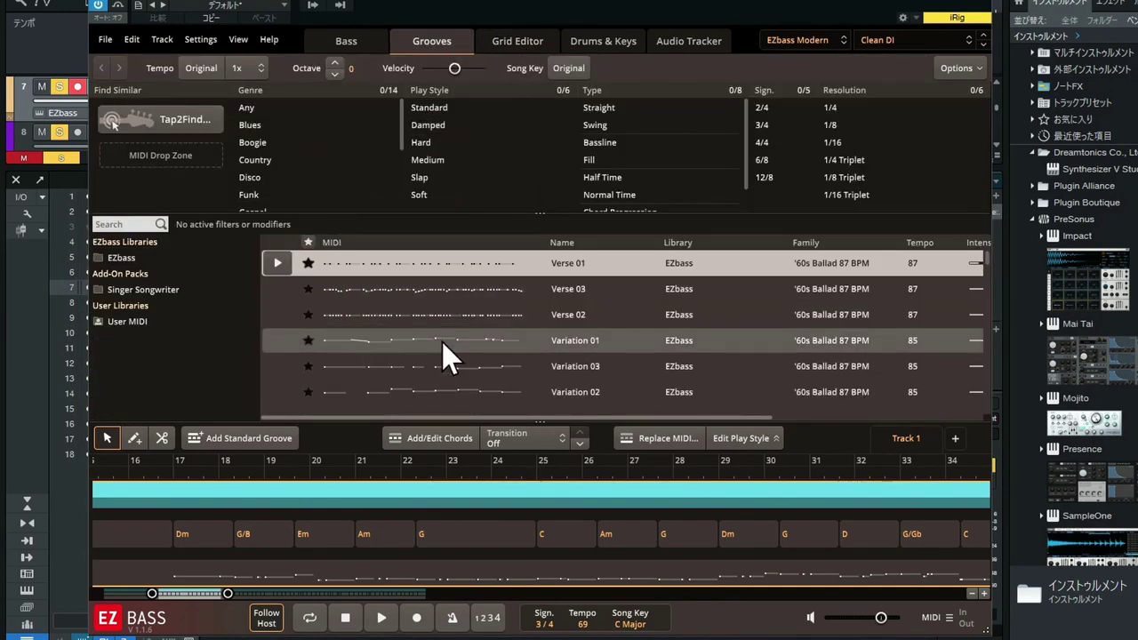
left_click(498, 503)
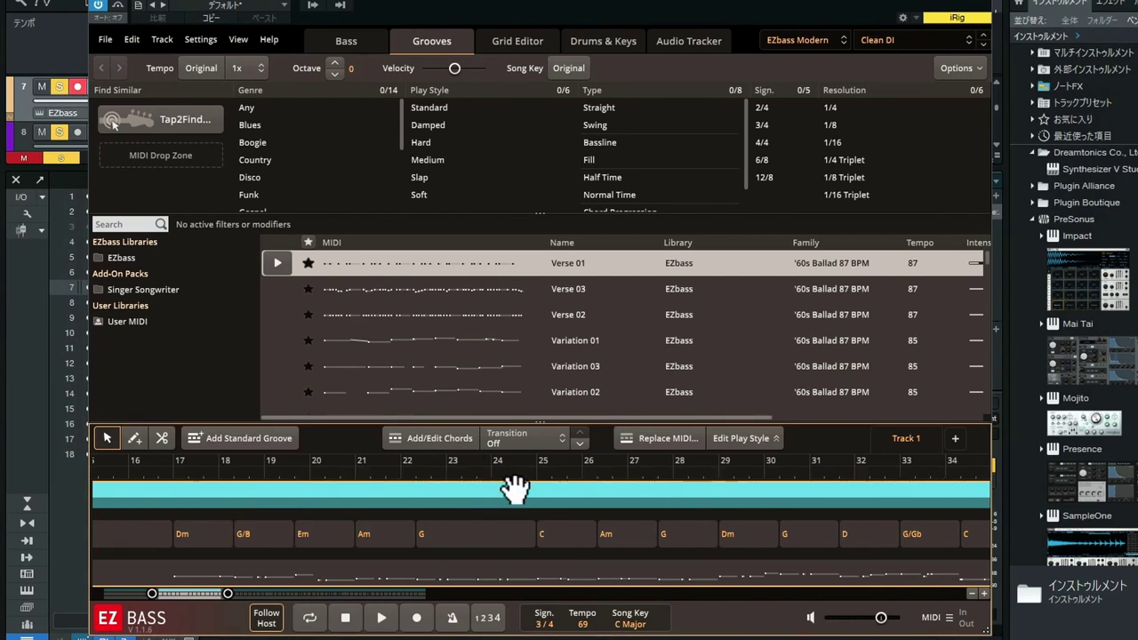
Step: Select the MIDI block beneath the chord track and show similar grooves for it in the groove browser
left_click(549, 569)
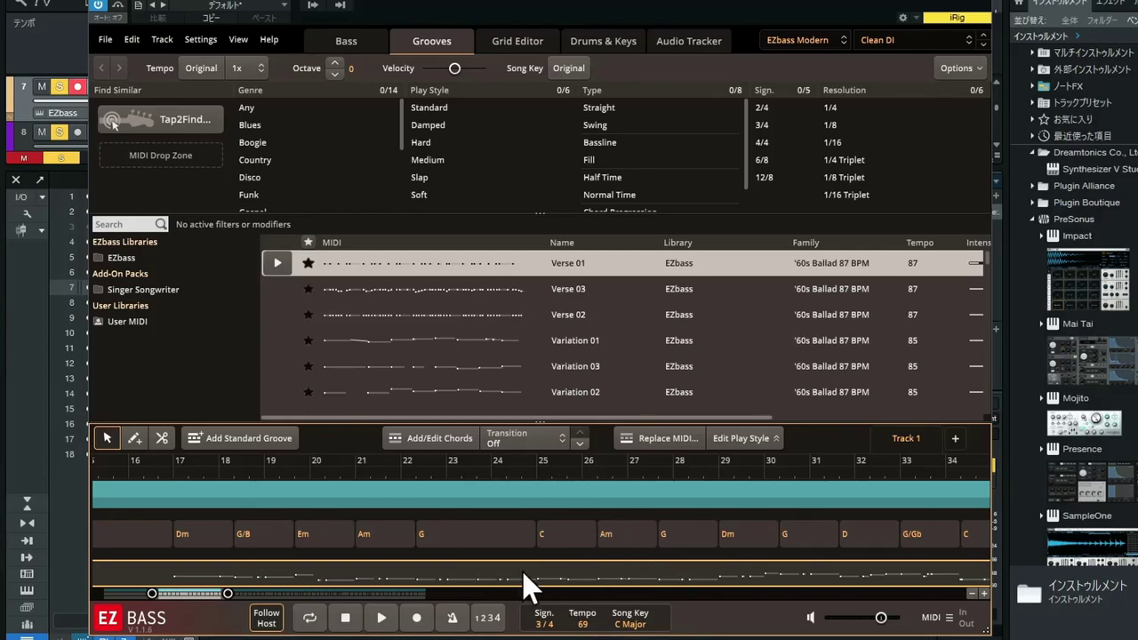
left_click(519, 491)
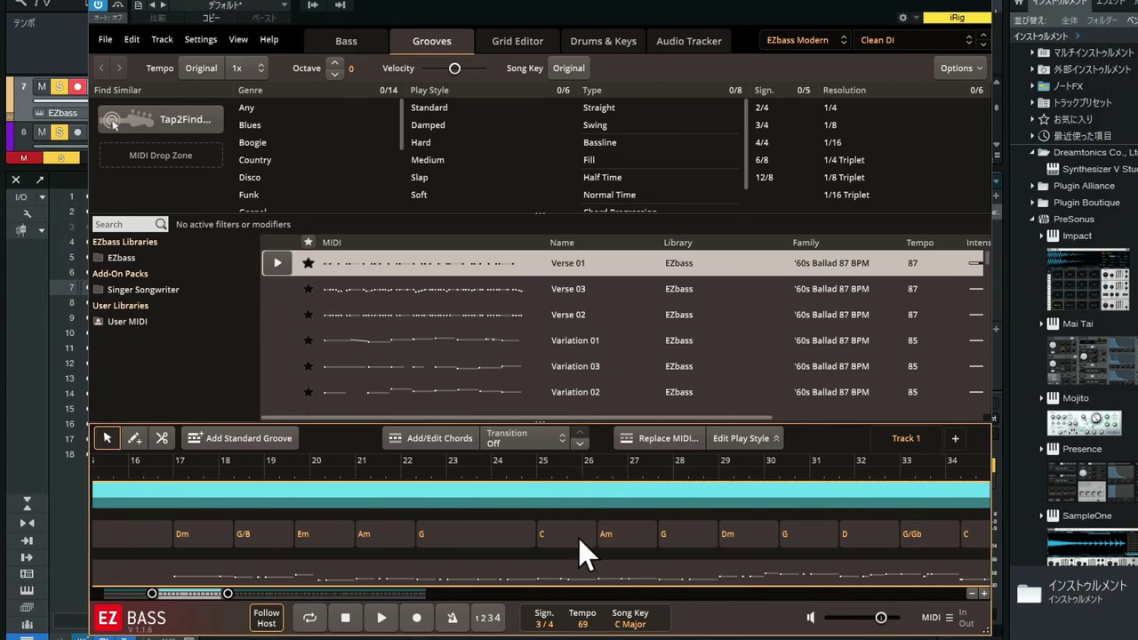
left_click(576, 584)
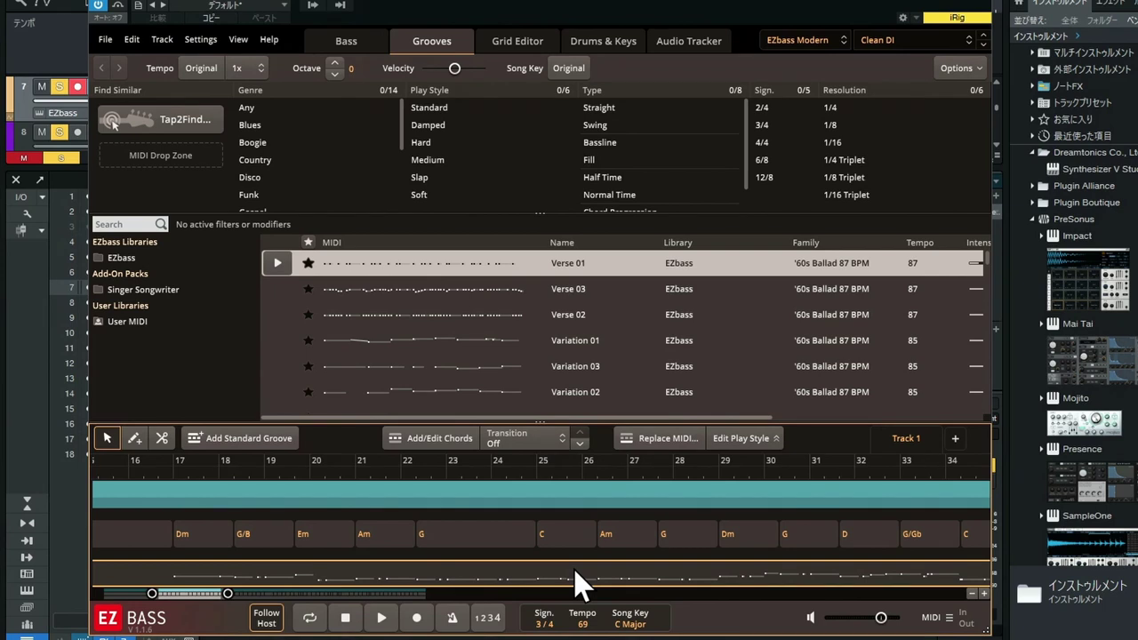
right_click(576, 584)
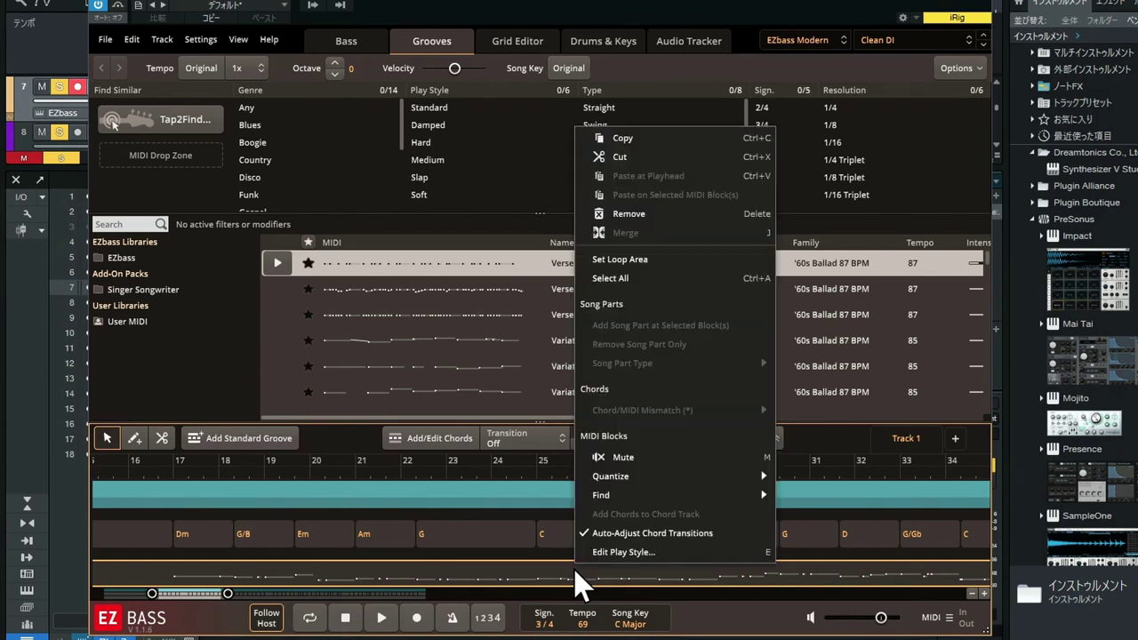
mouse_move(608, 496)
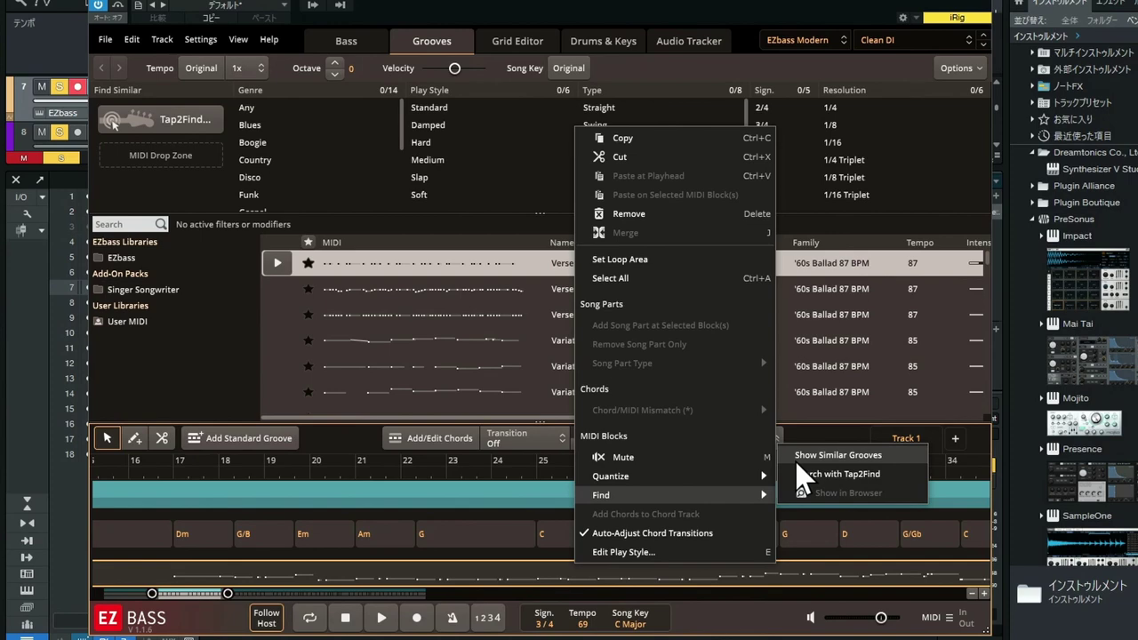
left_click(848, 461)
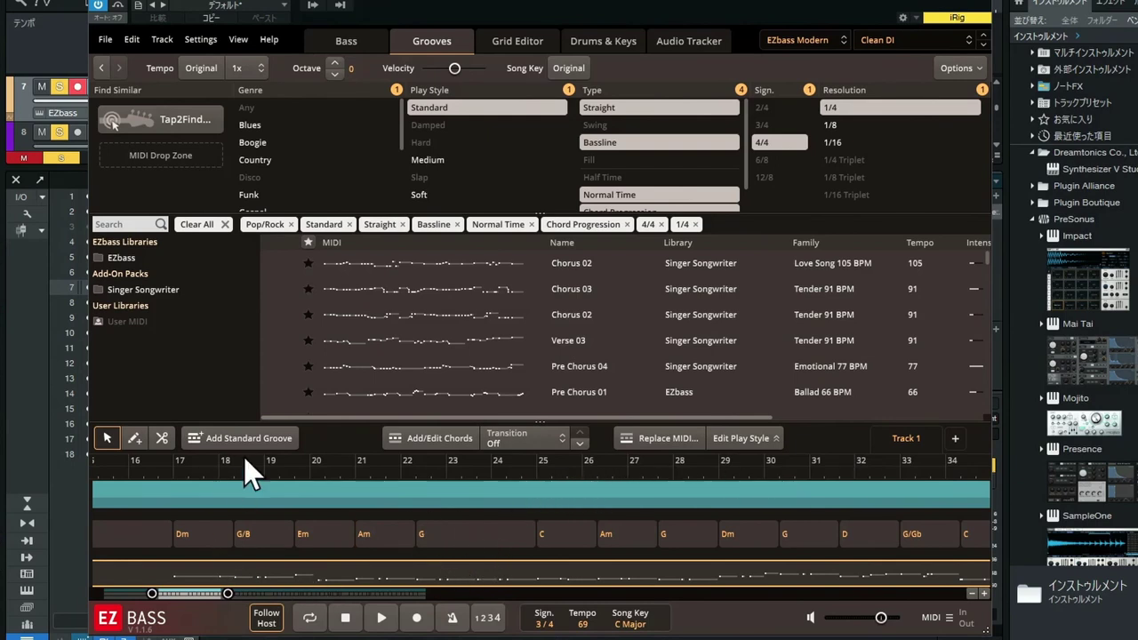
Step: Audition the Chorus 02 grooves from the Love Song 105 BPM and Tender 91 BPM families
left_click(288, 265)
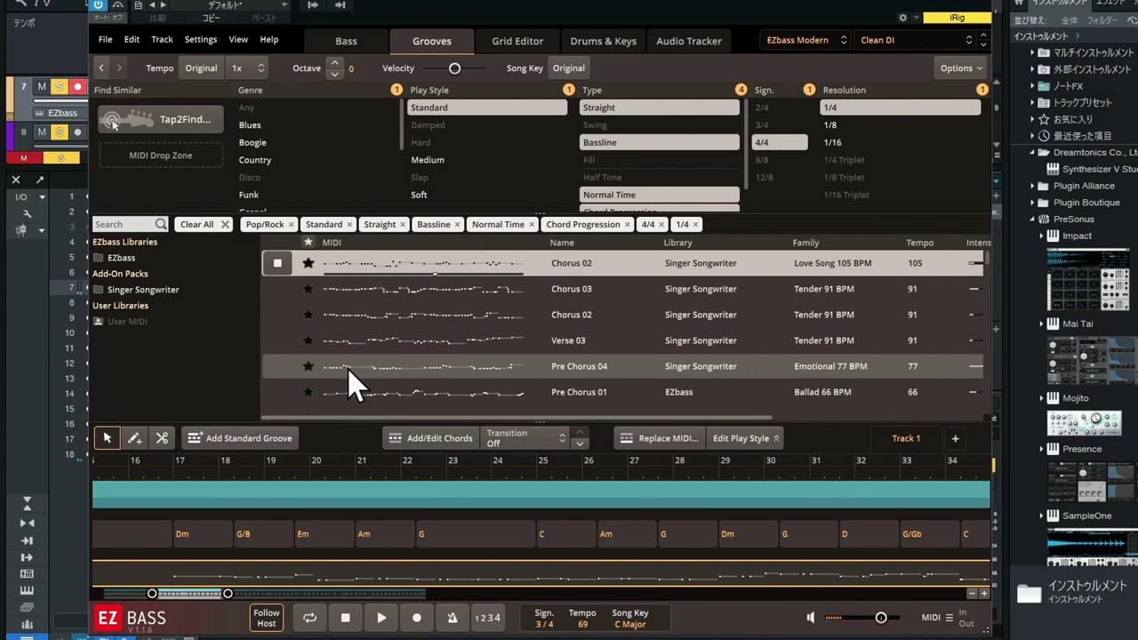
left_click(345, 619)
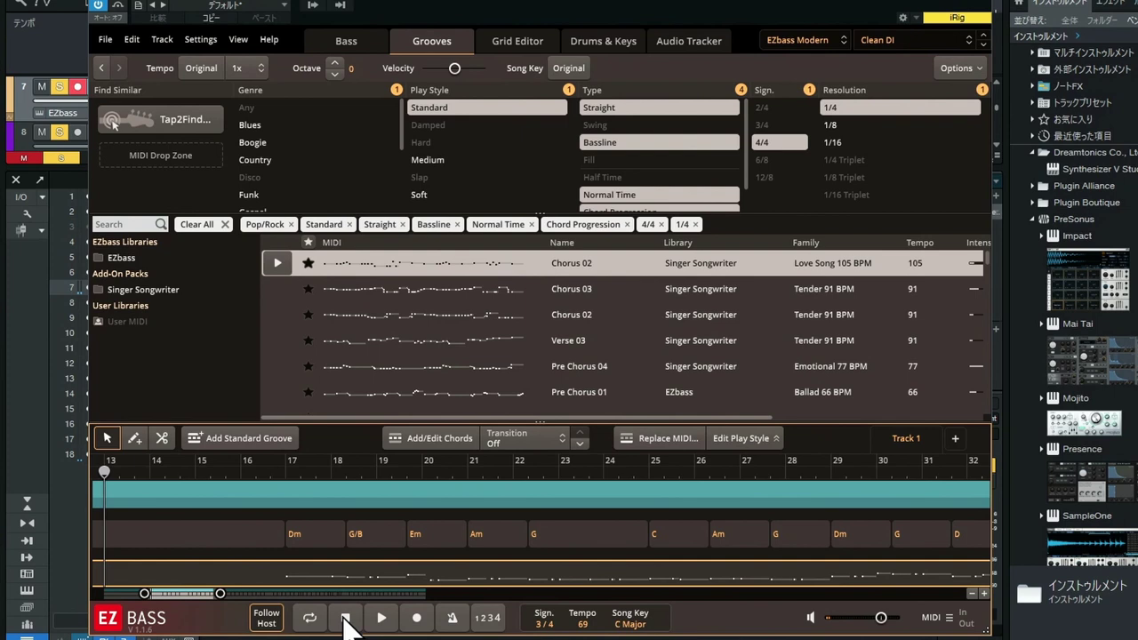
left_click(276, 317)
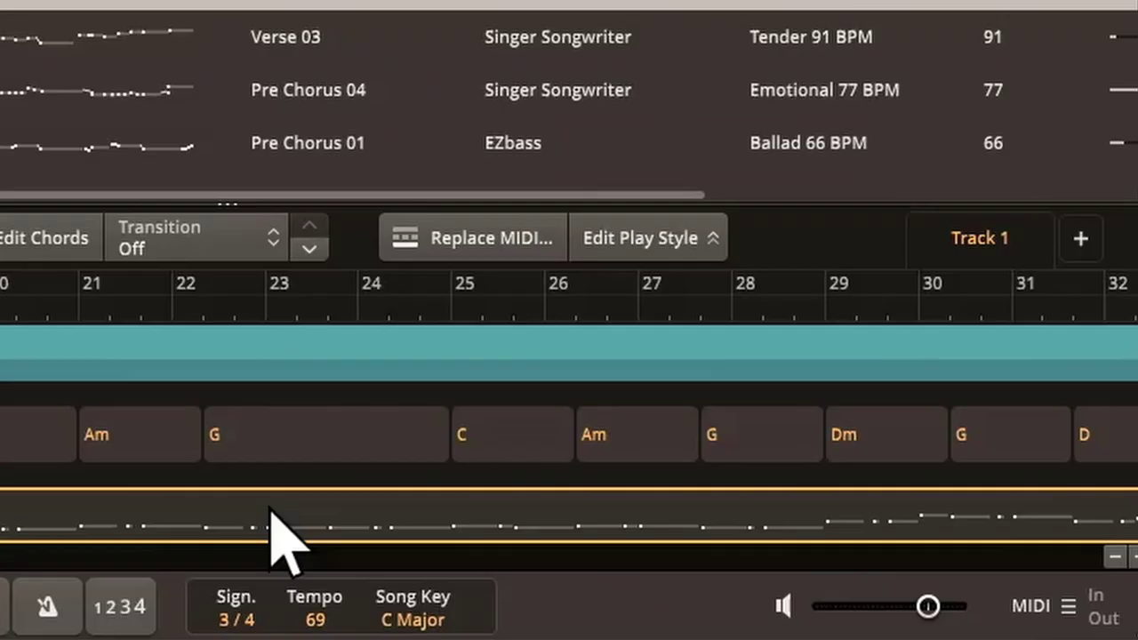
Step: Open the Find options for the selected MIDI block on the song track
right_click(561, 572)
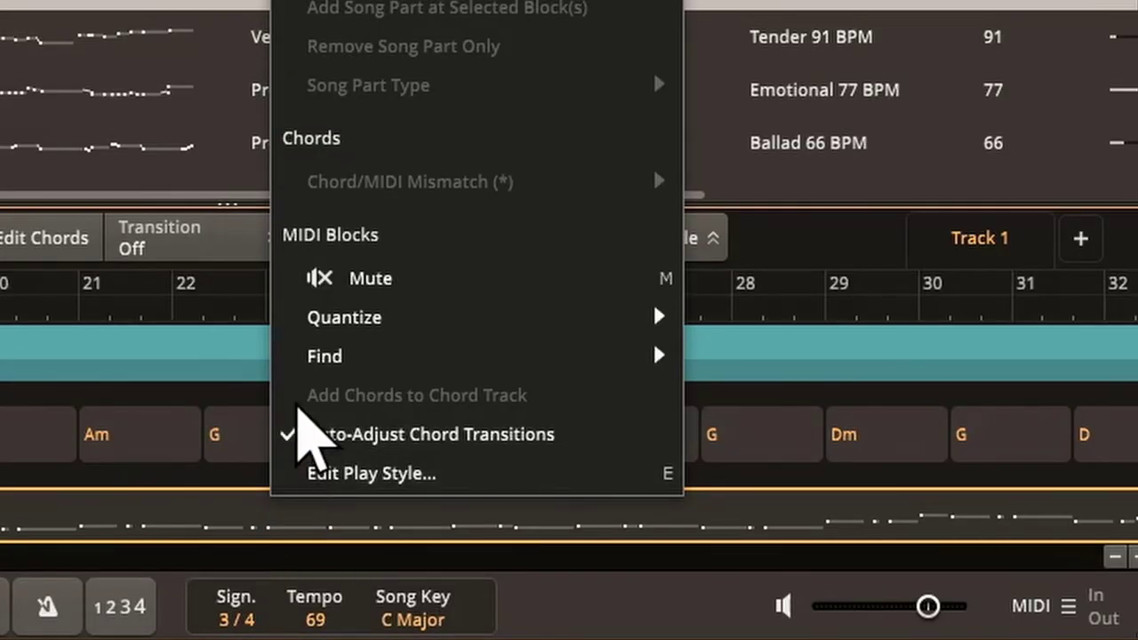
mouse_move(531, 354)
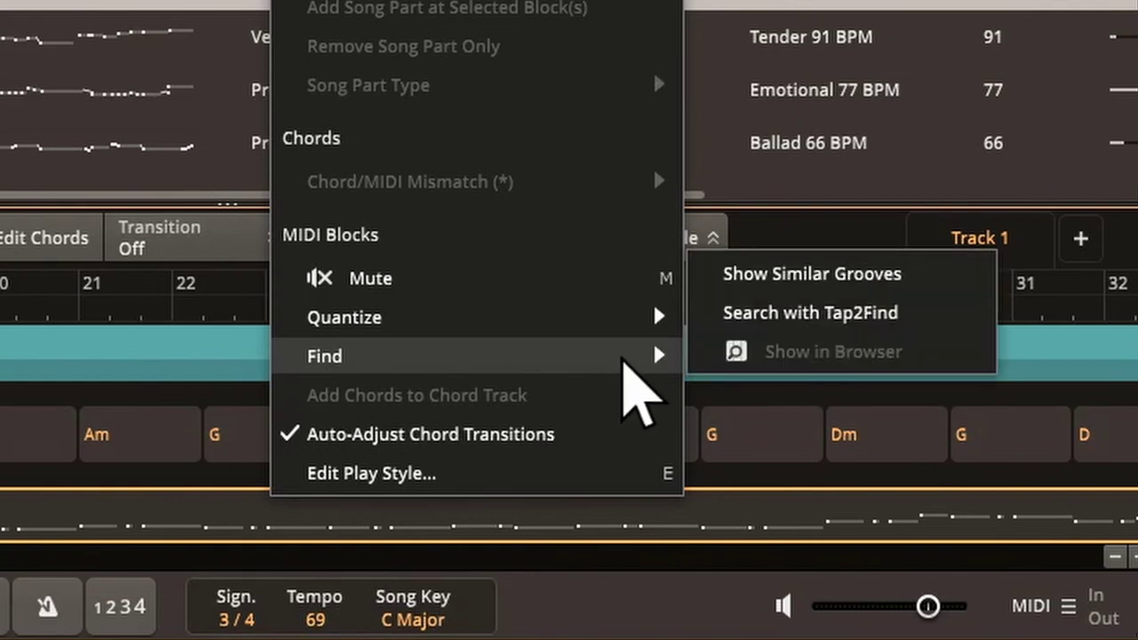